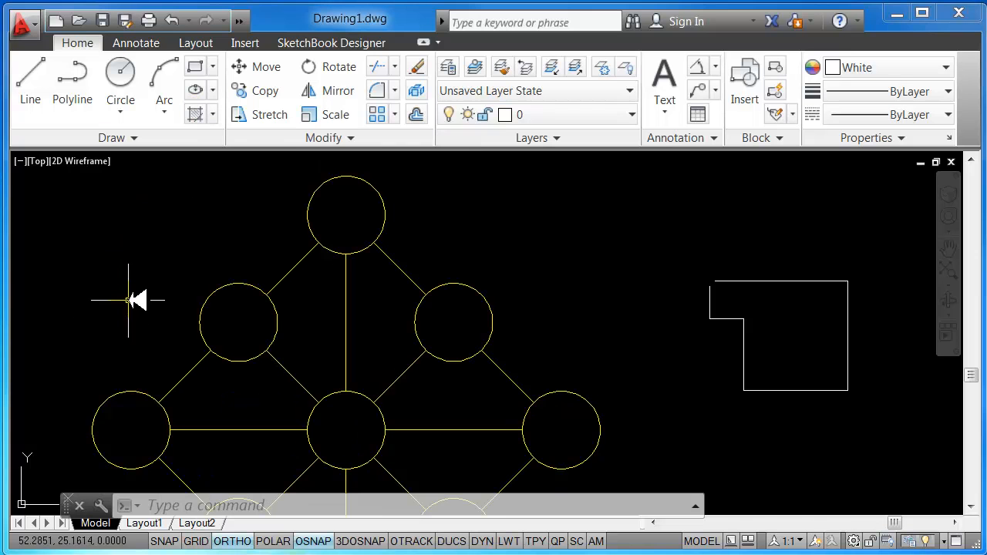
- Start a hatch with the SOLID pattern and set its colour to Red
type("h")
key("Return")
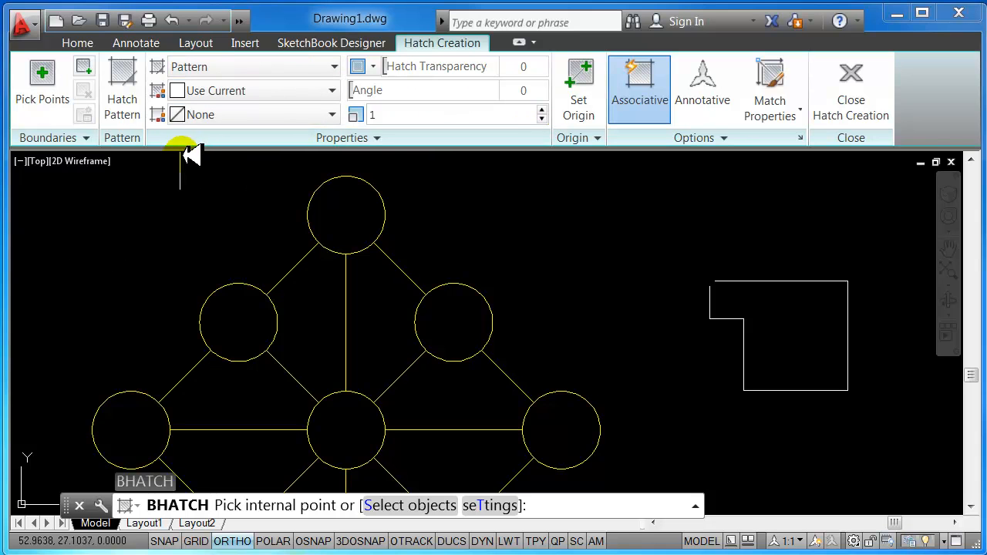
left_click(132, 83)
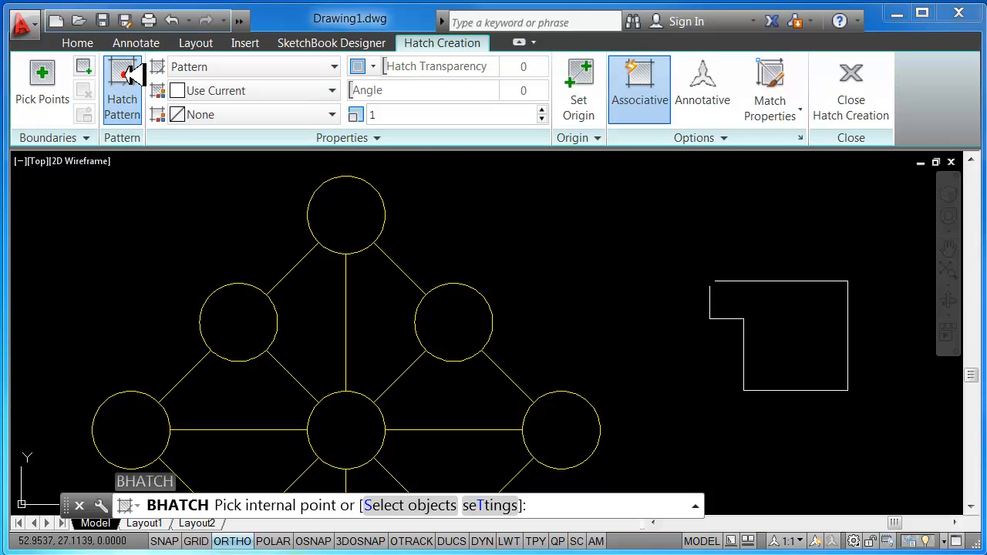
left_click_drag(326, 200, 326, 137)
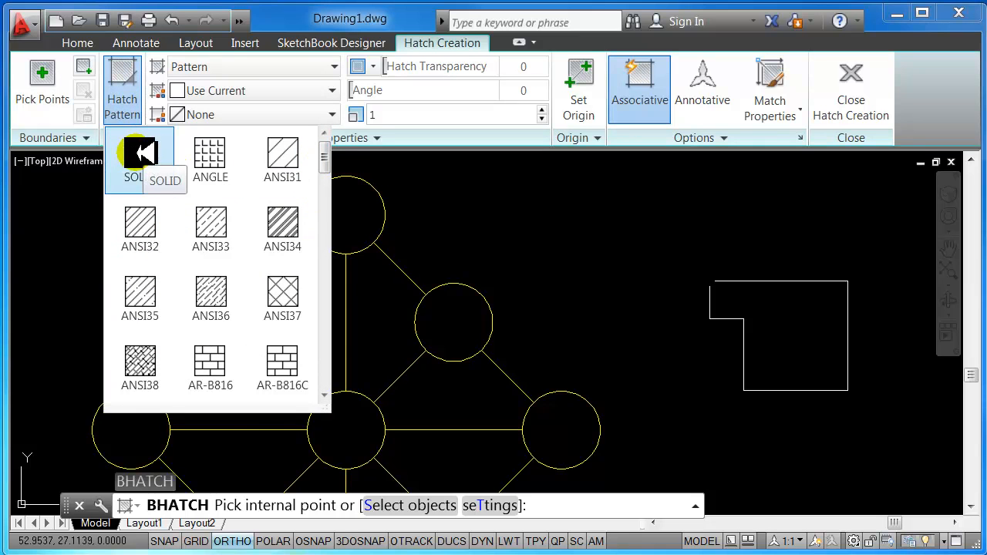
left_click(141, 153)
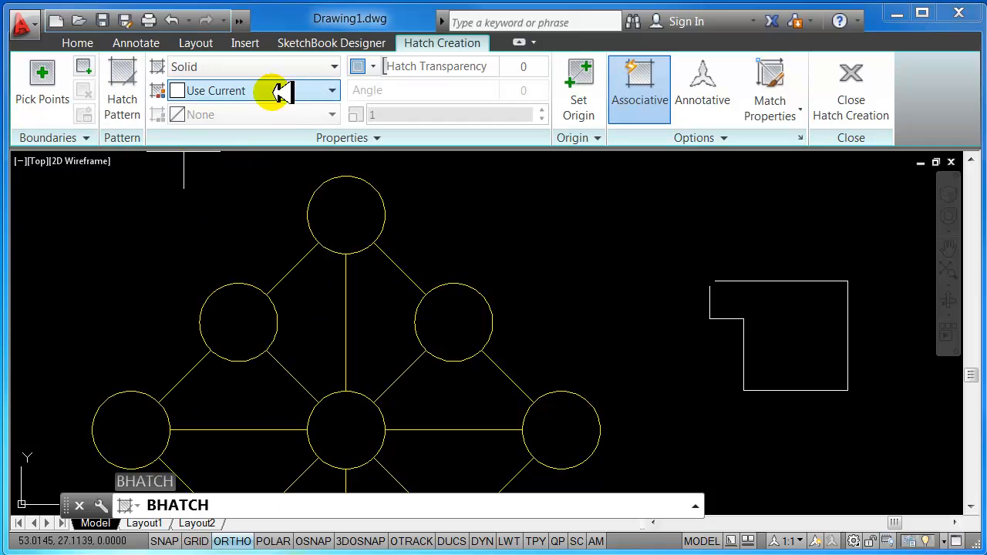
left_click(329, 90)
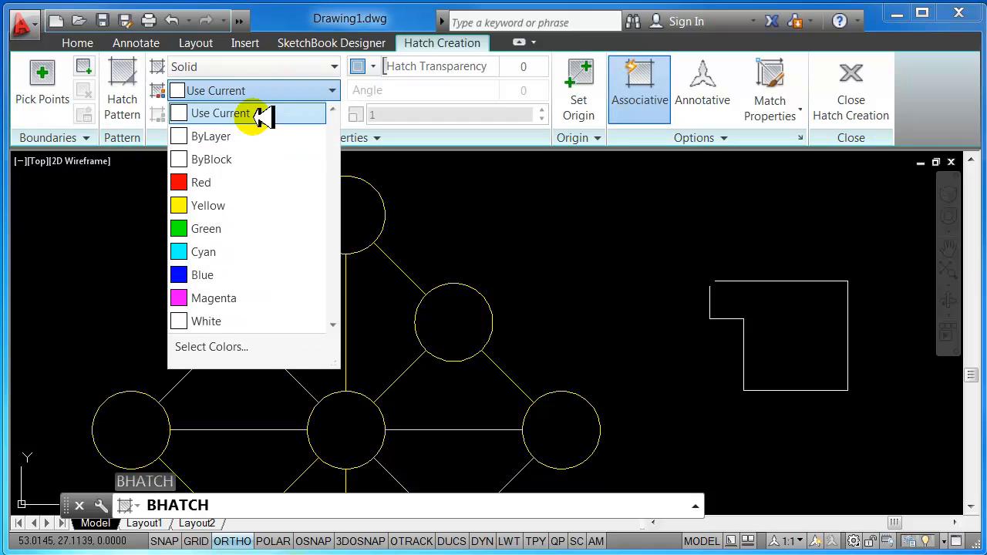
left_click(206, 182)
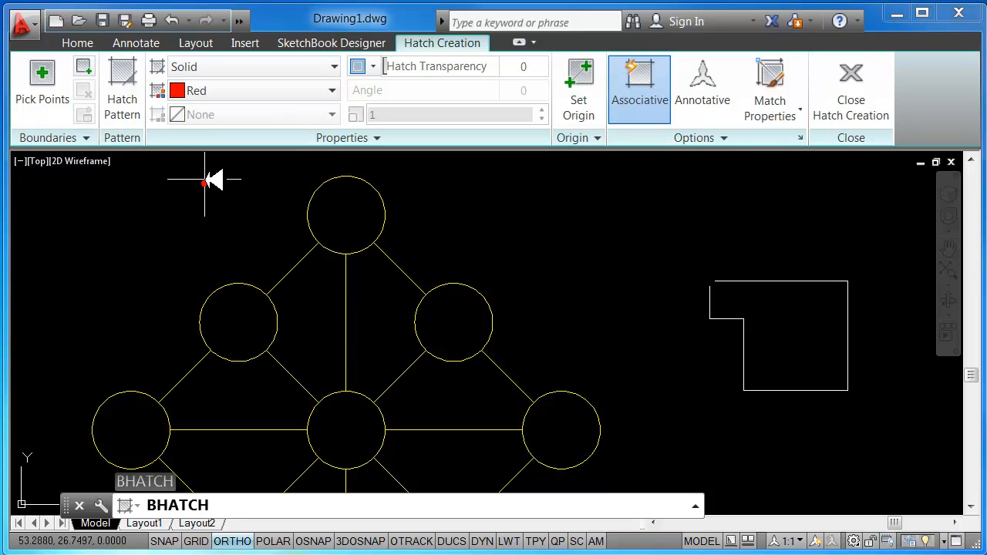
- Fill the four outermost circles of the diamond figure with the solid red hatch and finish the command
left_click(360, 223)
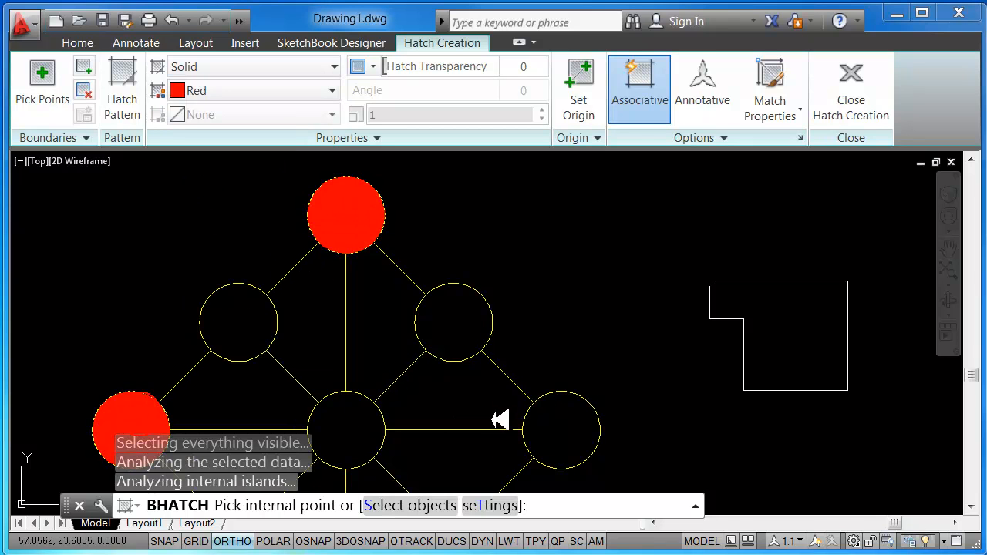
left_click(563, 423)
mouse_move(540, 419)
middle_mouse_down()
mouse_move(540, 212)
mouse_move(555, 202)
middle_mouse_up()
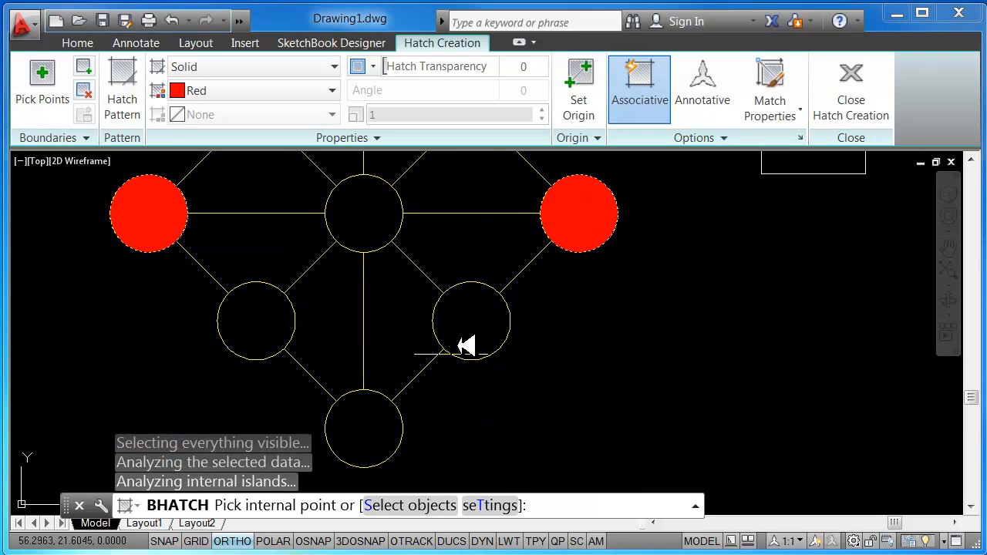
left_click(386, 438)
scroll(402, 347, "down", 2)
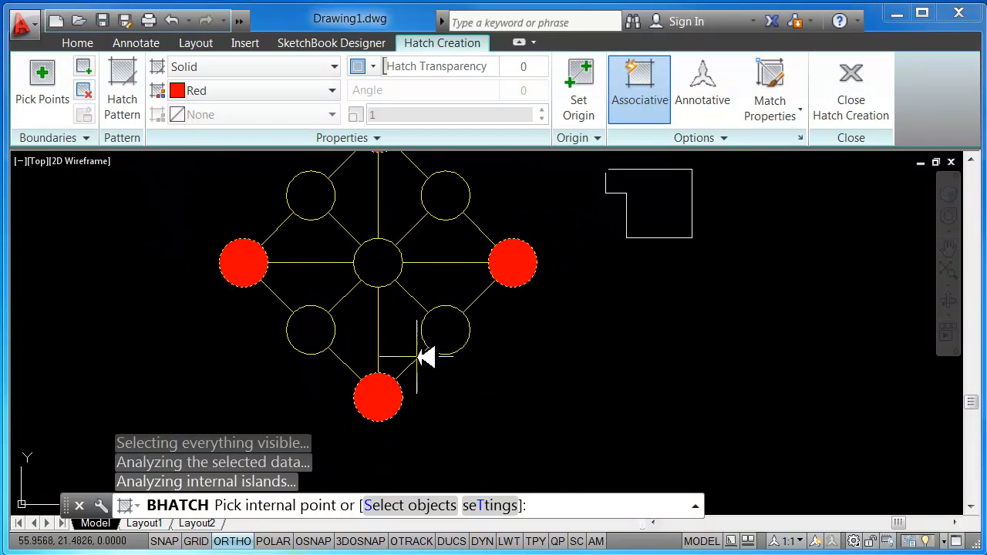
key("Return")
mouse_move(525, 348)
middle_mouse_down()
mouse_move(502, 424)
mouse_move(516, 379)
mouse_move(572, 339)
middle_mouse_up()
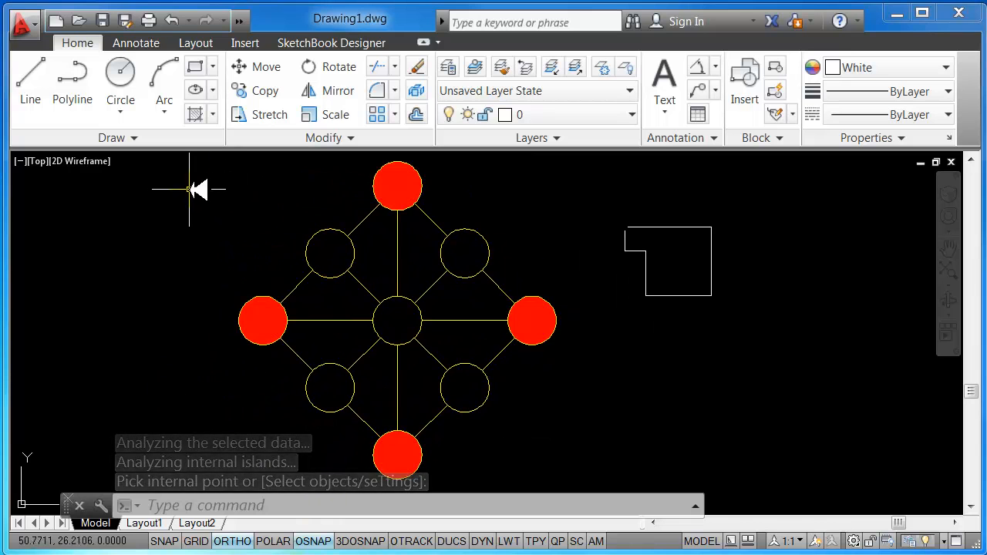
- Start another hatch with the ANGLE pattern and set its colour to Blue
type("h")
key("Return")
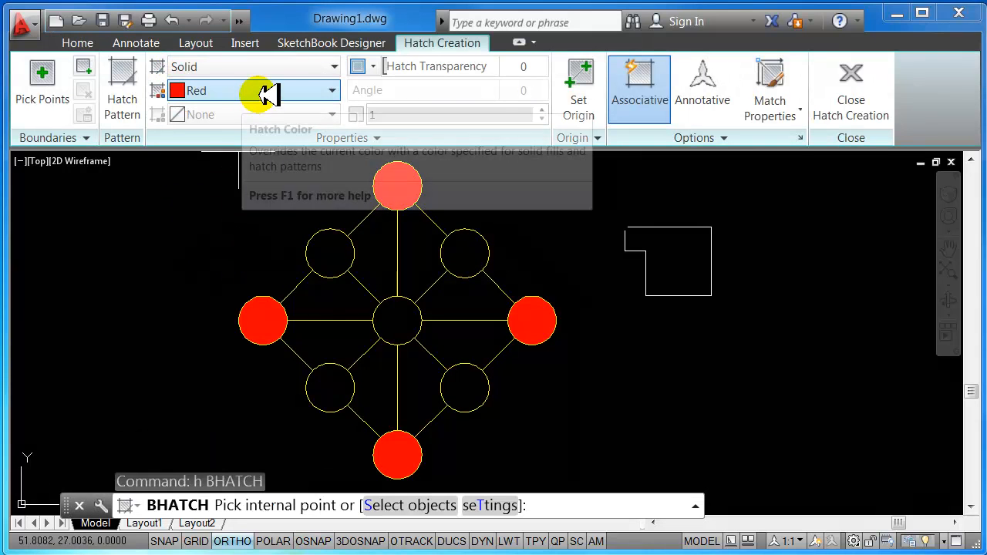
left_click(122, 81)
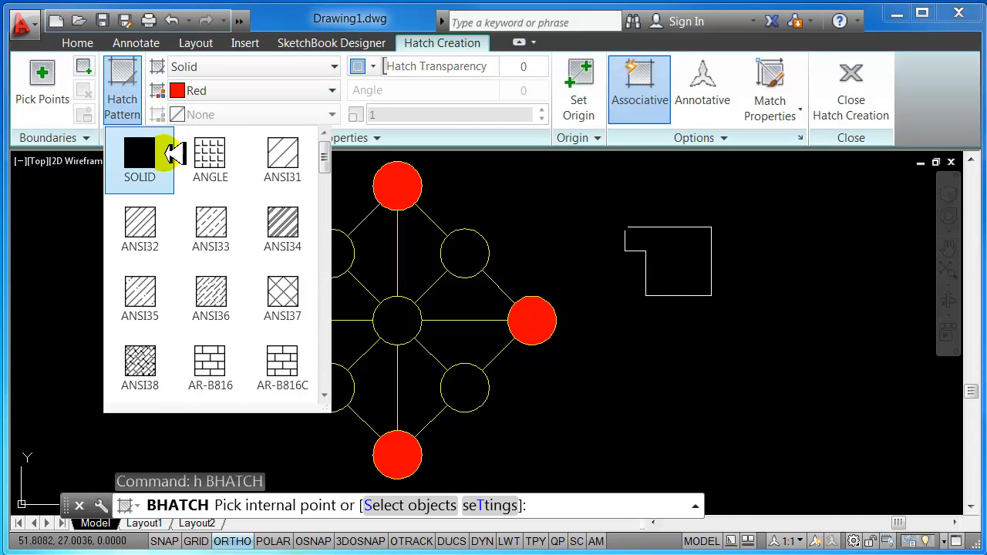
left_click(215, 151)
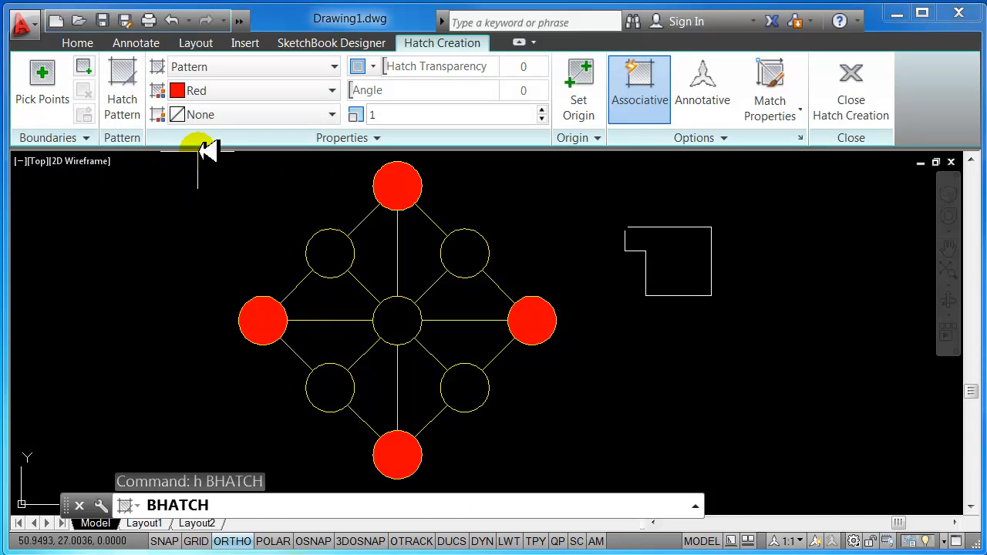
left_click(269, 91)
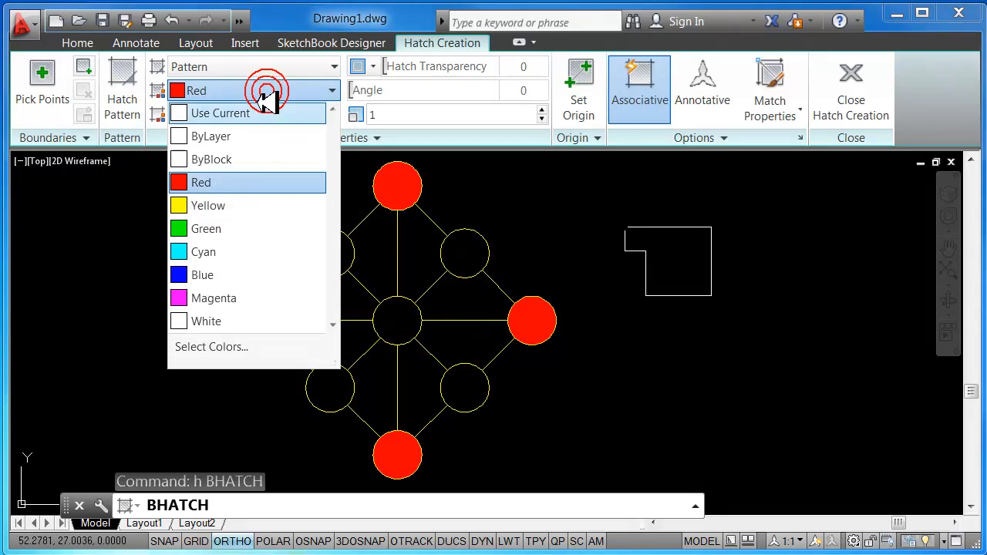
left_click(208, 275)
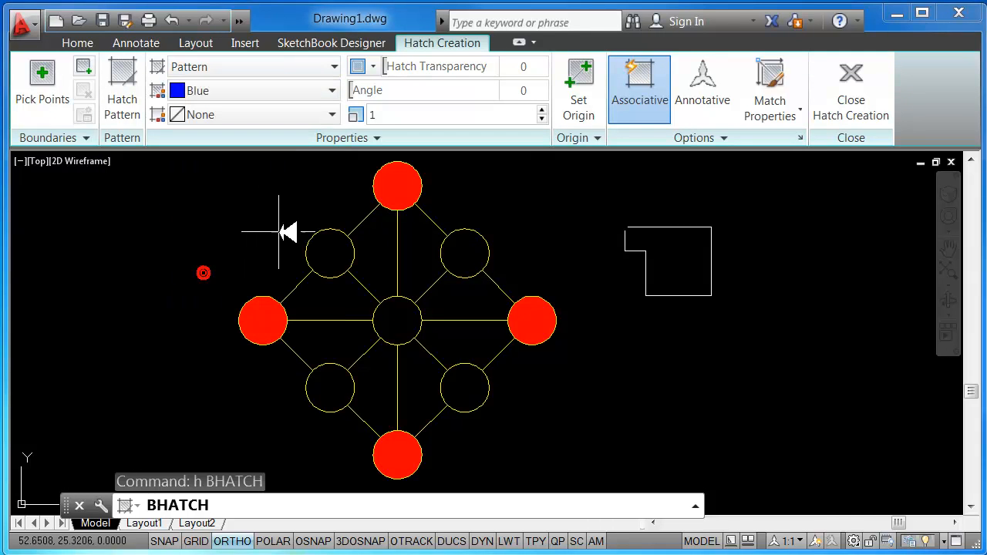
- Apply the blue ANGLE hatch to the four intermediate circles and the centre circle, and finish the command
left_click(330, 253)
left_click(465, 253)
left_click(465, 388)
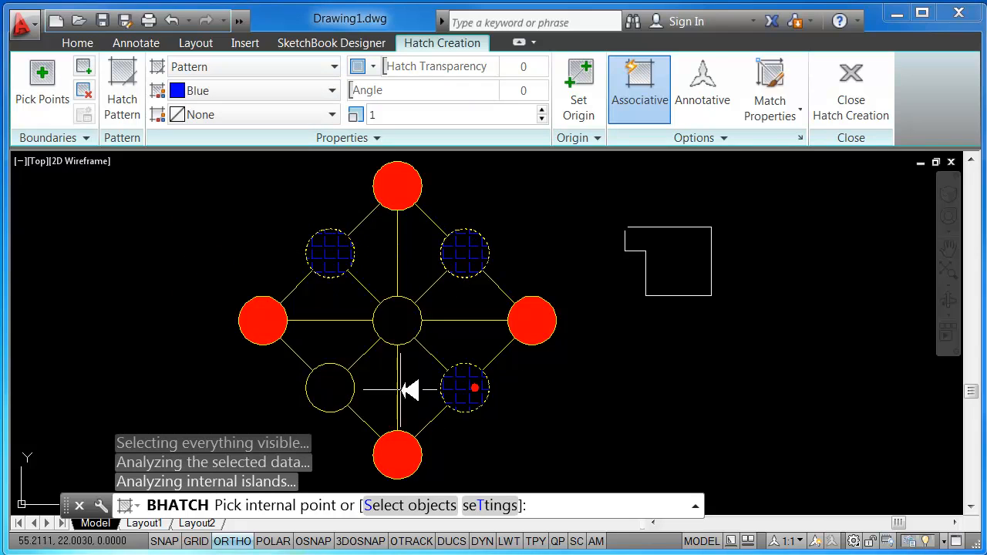
left_click(332, 389)
left_click(400, 319)
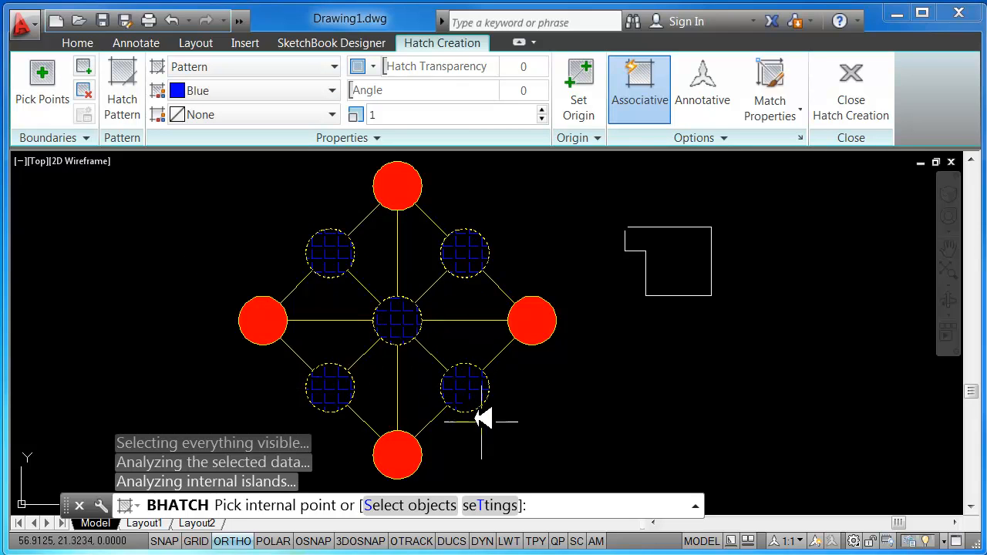
key("Return")
scroll(339, 255, "up", 4)
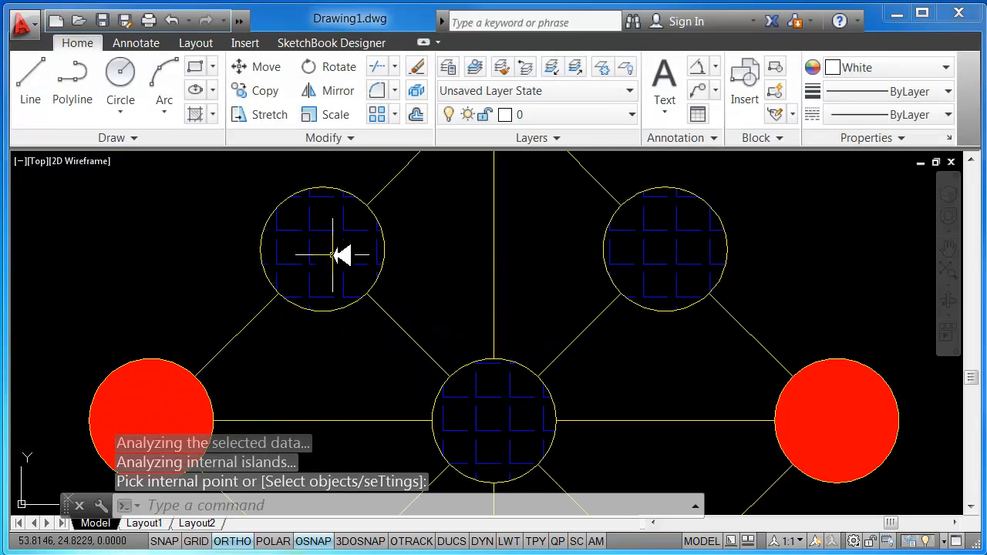
scroll(320, 237, "down", 4)
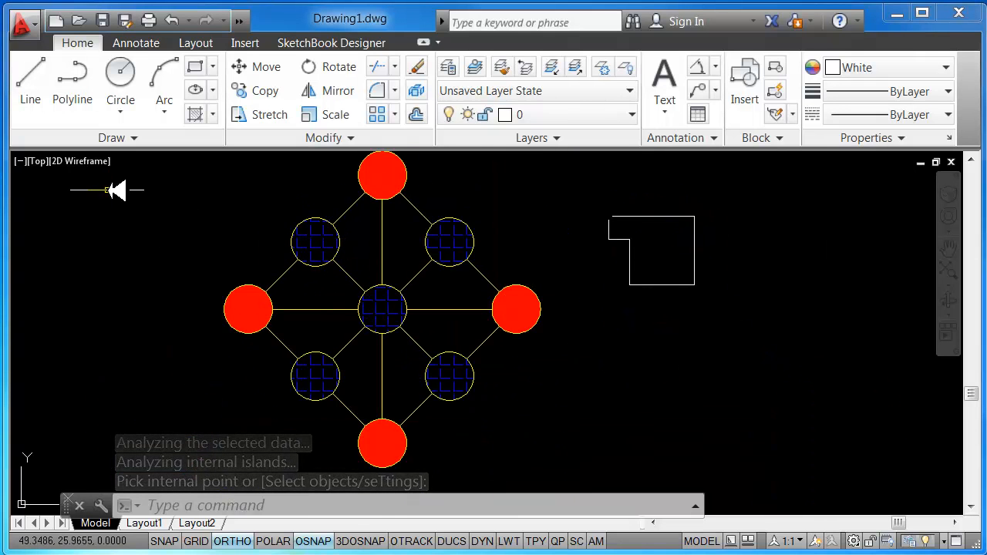
- Start a third hatch with the interlocking three-armed geometric pattern and set its colour to Yellow
type("bhatch")
key("F3")
key("Return")
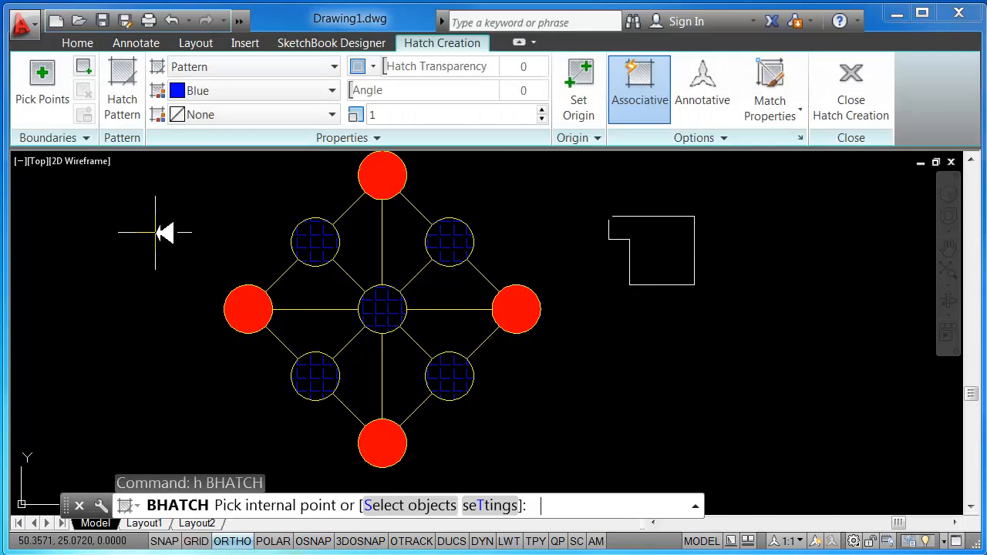
left_click(123, 96)
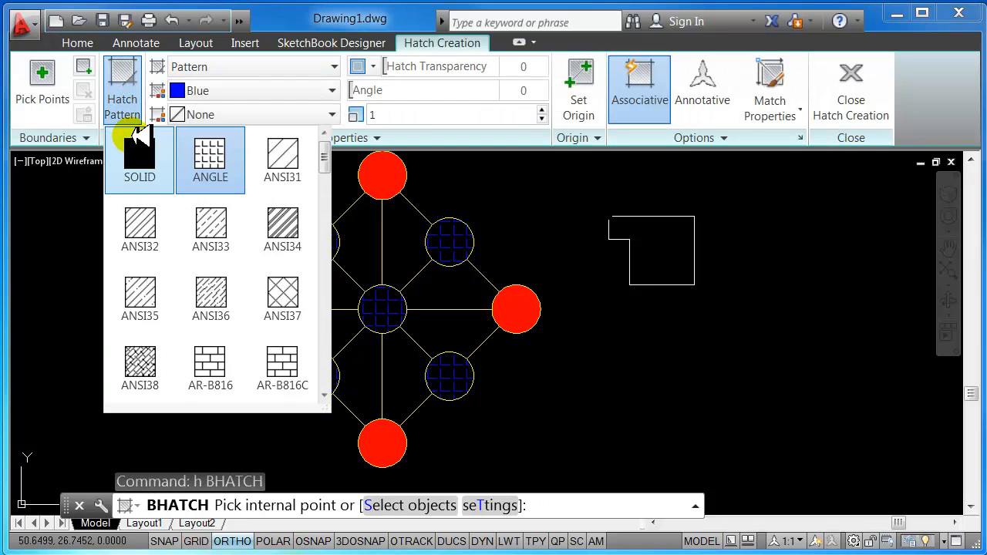
left_click_drag(324, 155, 324, 230)
left_click(209, 281)
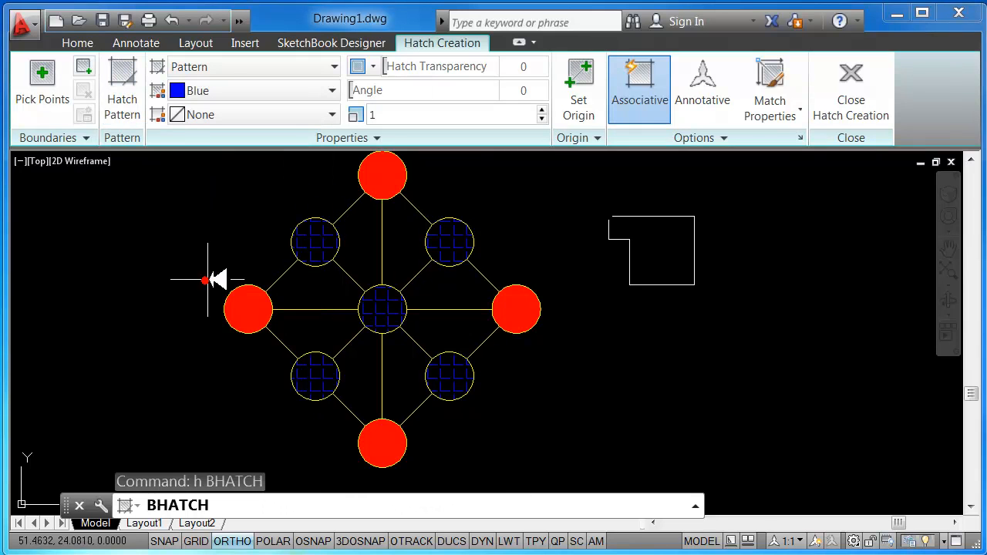
left_click(282, 91)
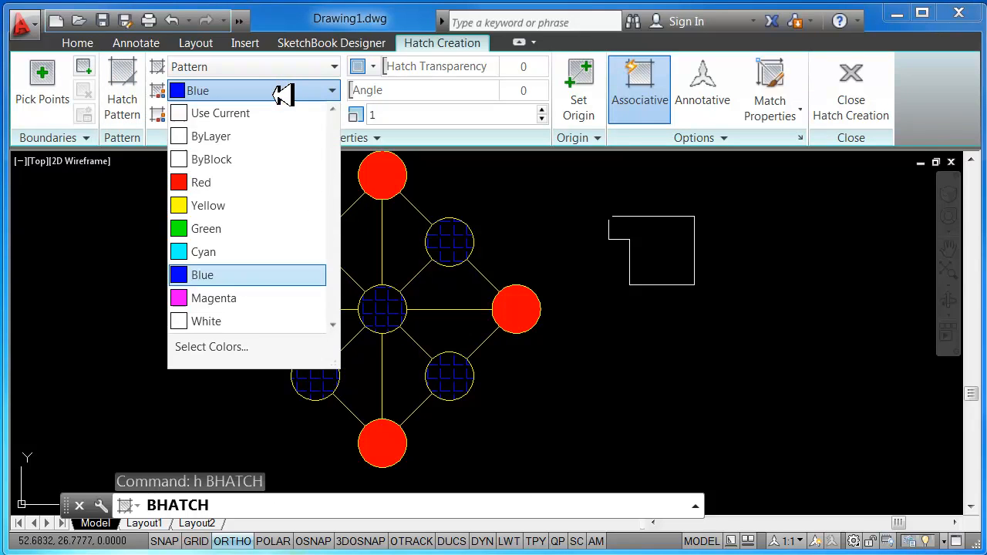
left_click(220, 205)
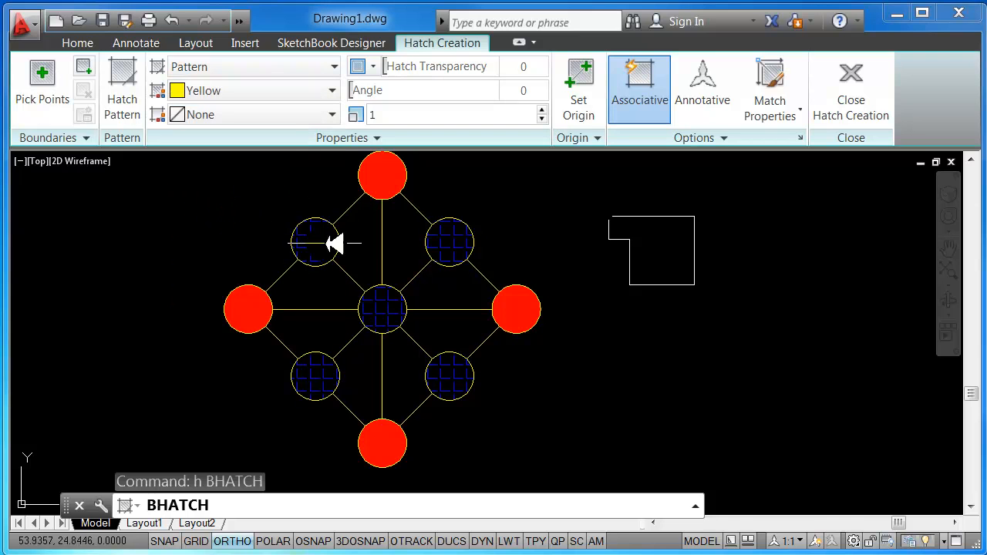
- Hatch four alternating areas between the circles around the centre, one beside each horizontal and vertical spoke, in the yellow pattern
left_click(369, 250)
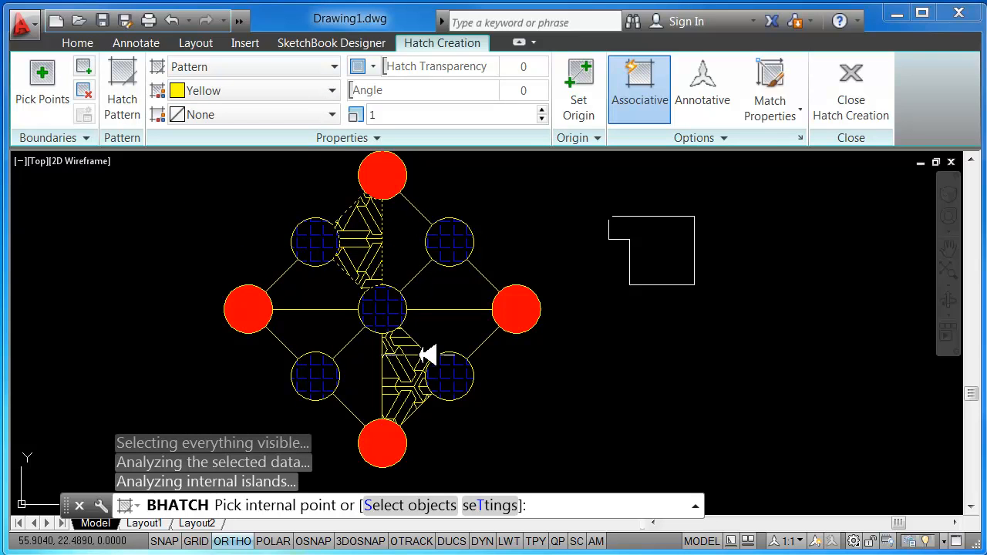
left_click(421, 367)
left_click(337, 321)
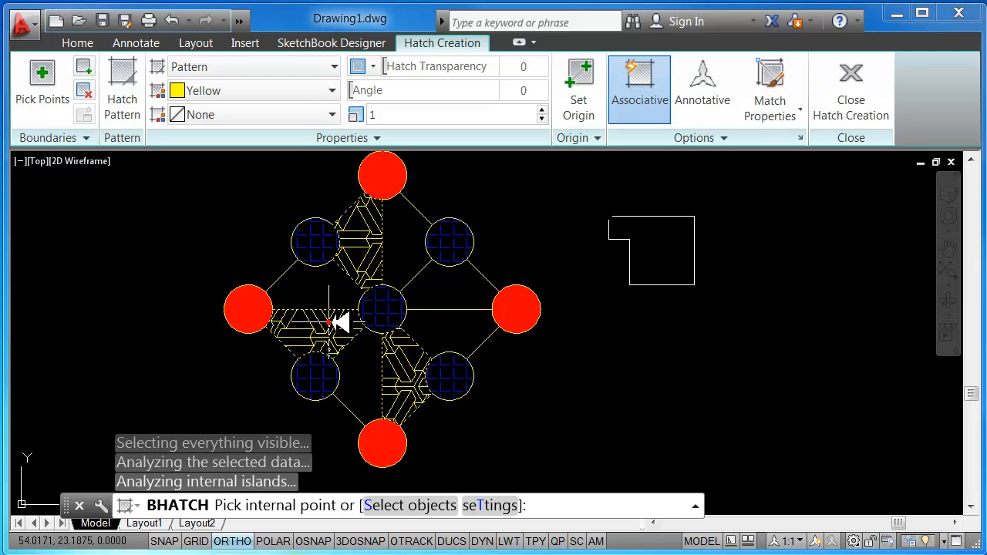
left_click(434, 290)
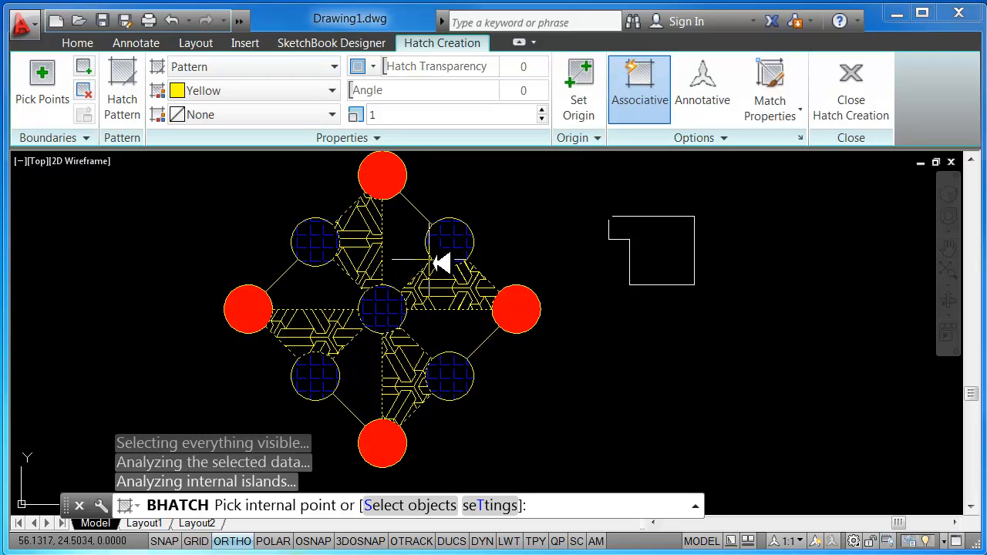
- Set the yellow hatch's pattern scale to .5 and finish the hatch
left_click(378, 114)
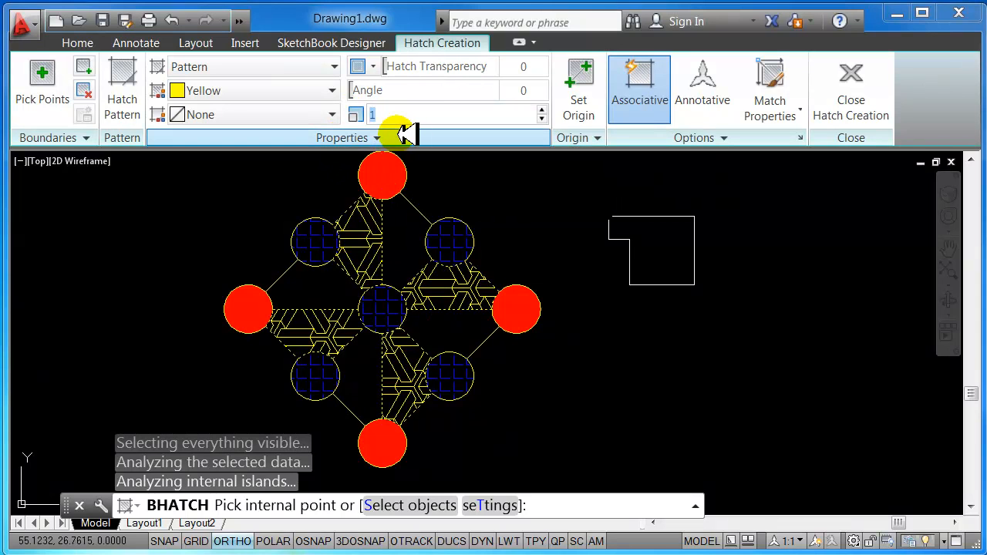
key("Return")
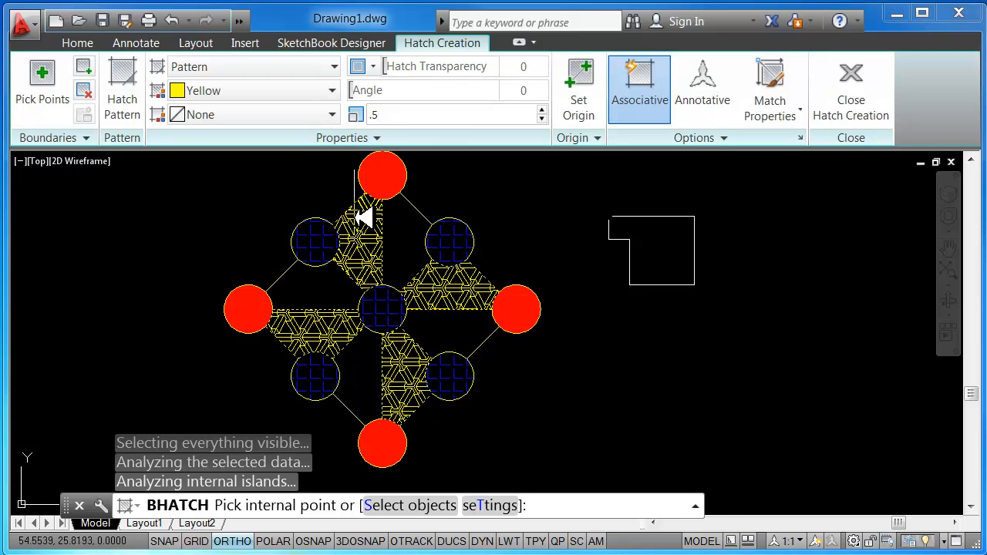
left_click(377, 115)
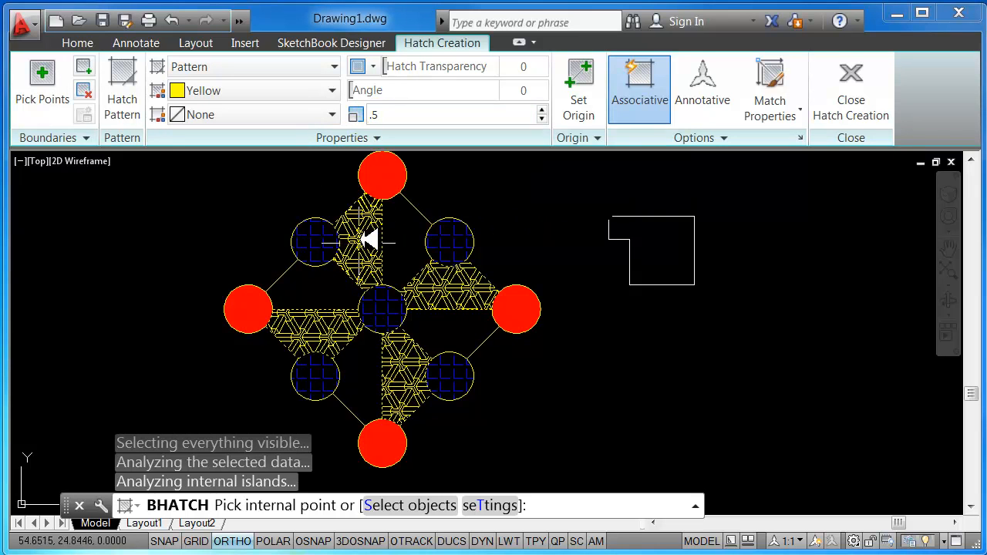
key("Return")
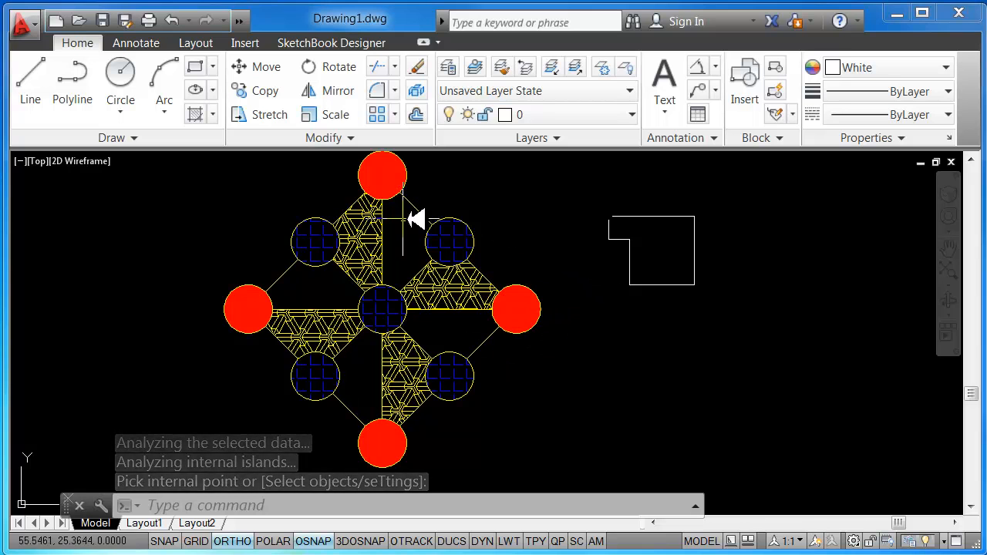
- Try to hatch the separate stepped outline with the open corner, and inspect the marked gap in its boundary
type("h")
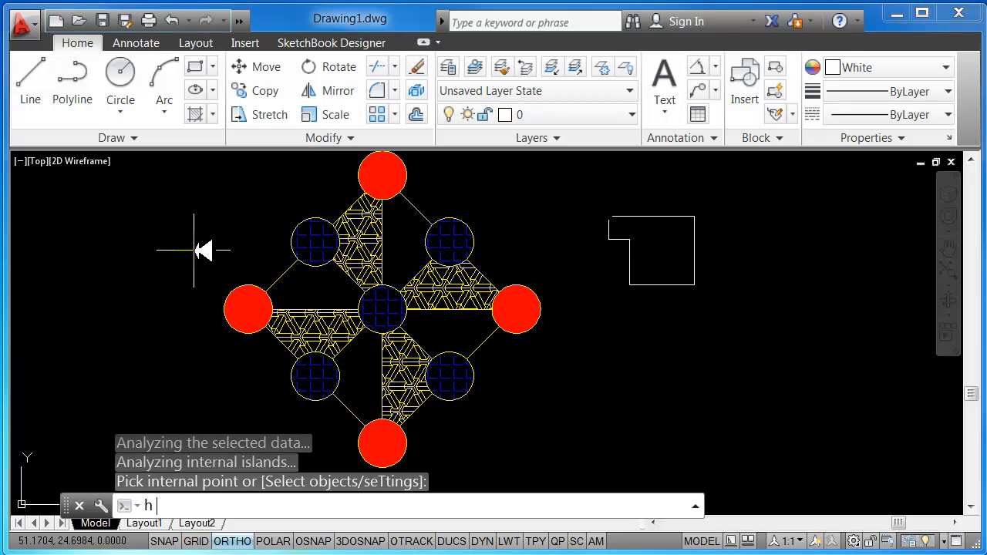
key("Return")
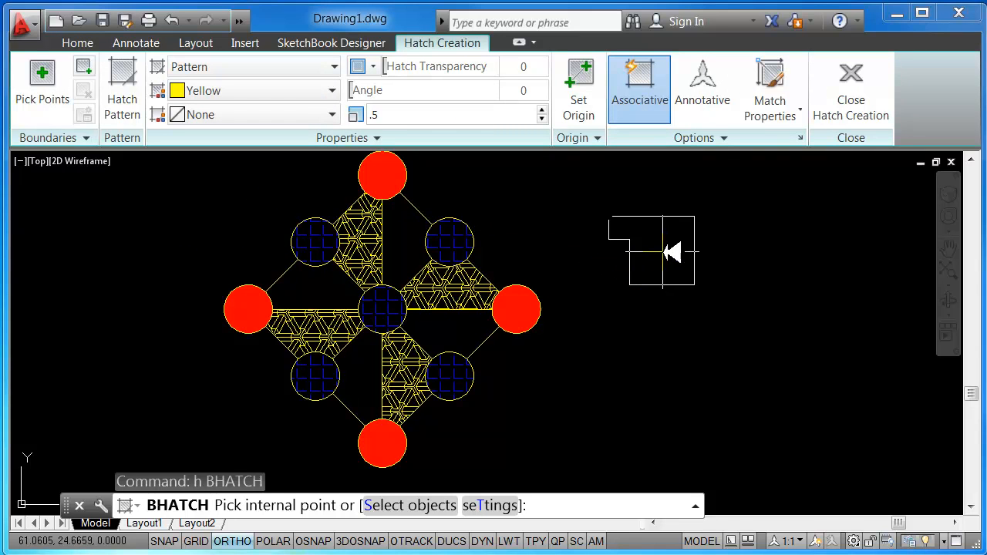
scroll(629, 222, "up", 2)
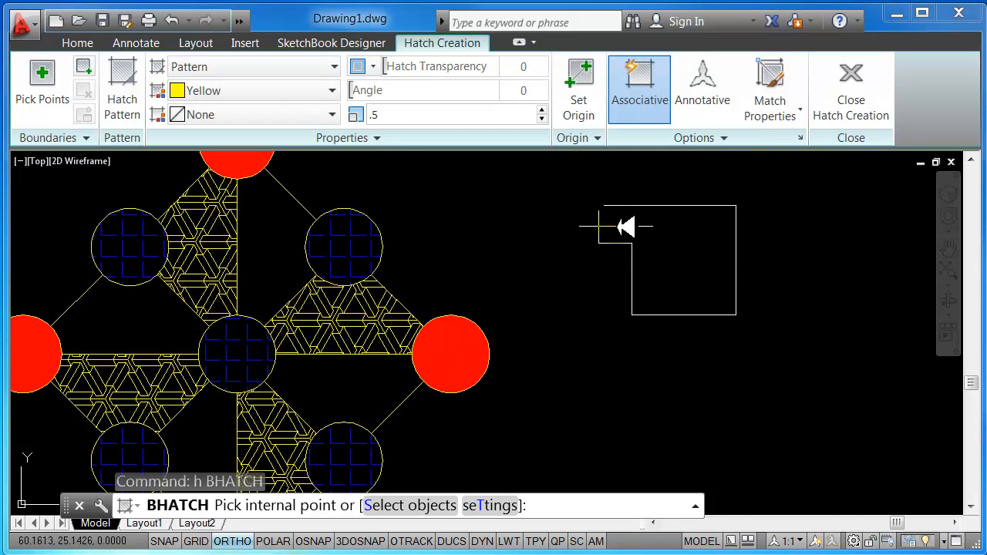
left_click(698, 263)
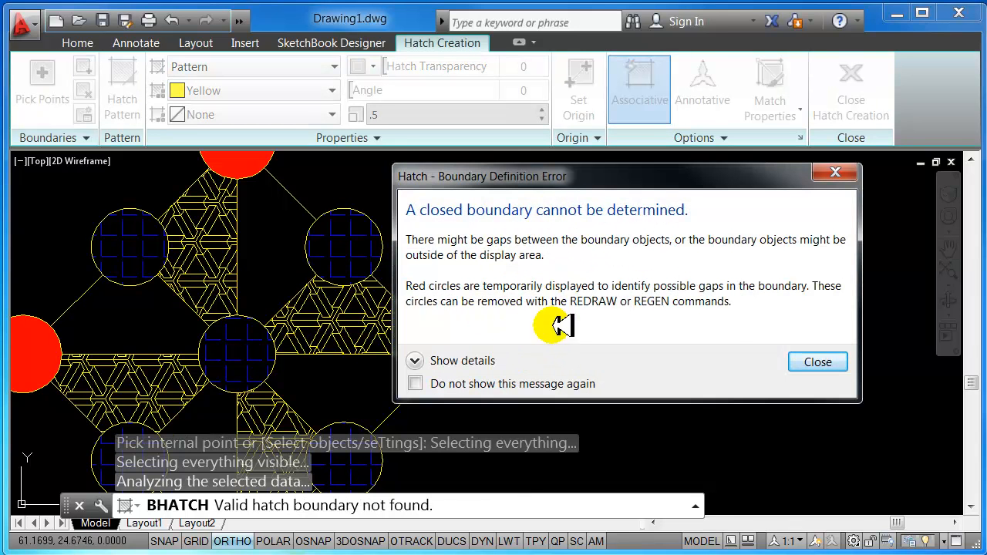
left_click(816, 361)
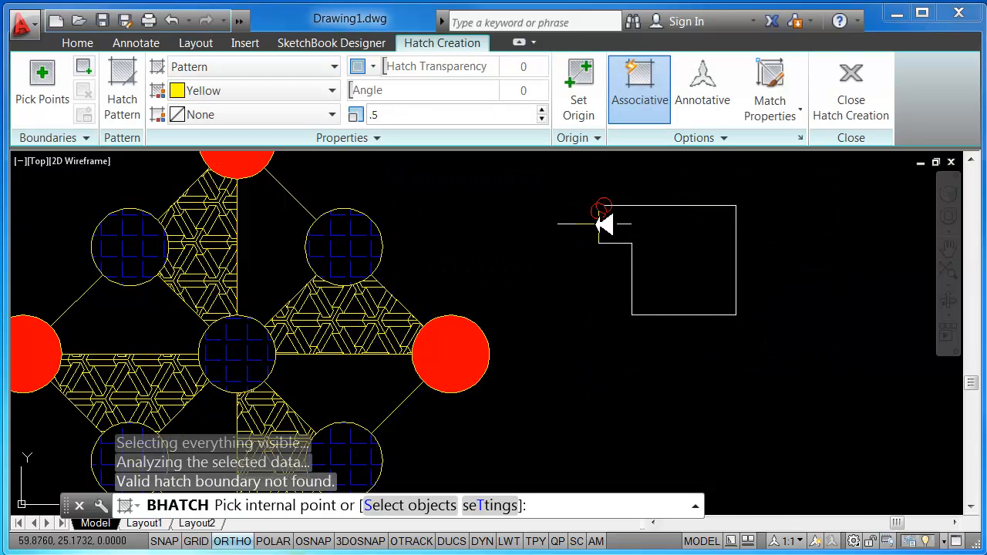
scroll(607, 215, "up", 4)
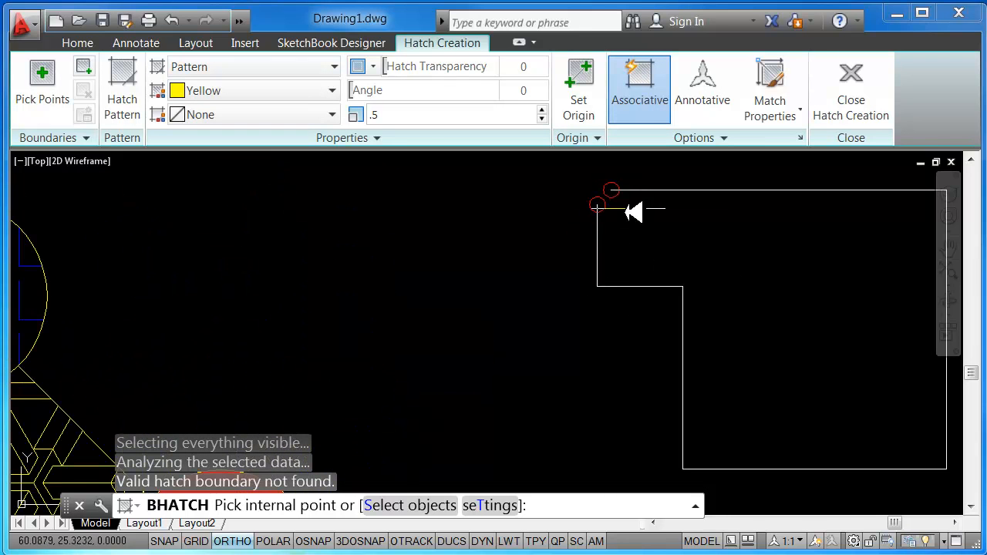
scroll(619, 204, "down", 4)
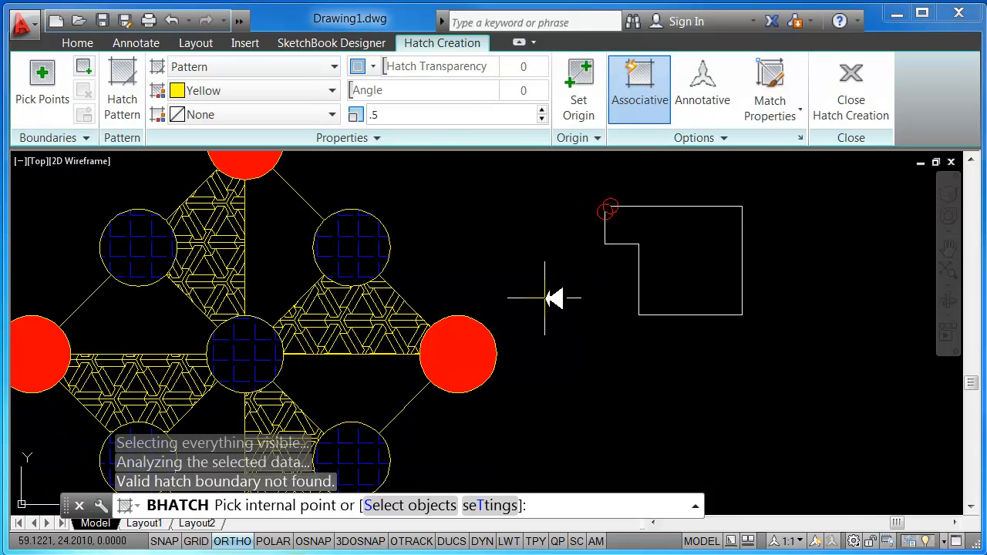
- Cancel the hatch and regenerate the drawing to clear the red gap markers from the stepped outline
key("Escape")
key("Escape")
type("re")
key("Return")
middle_click_drag(485, 246, 593, 214)
scroll(457, 270, "down", 2)
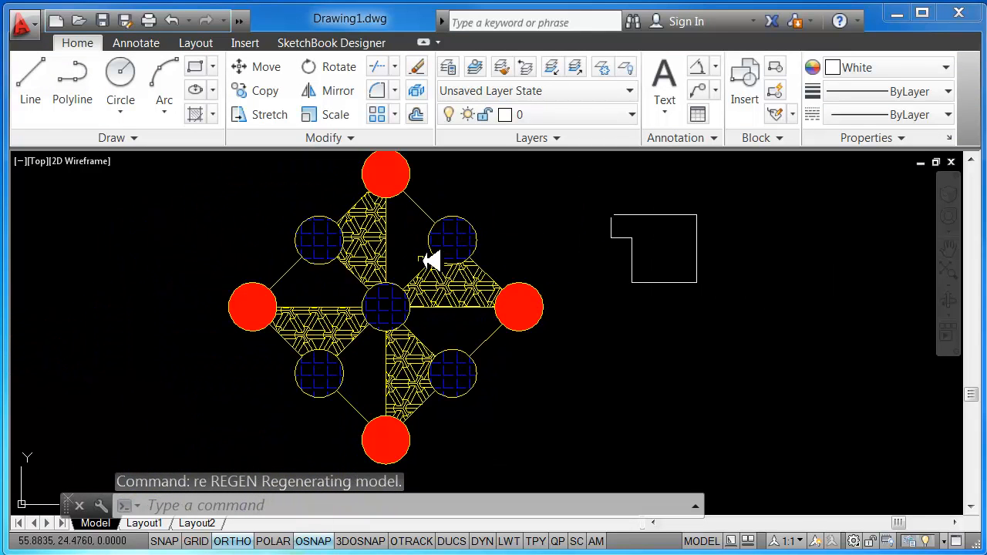
scroll(420, 255, "up", 2)
scroll(453, 247, "down", 2)
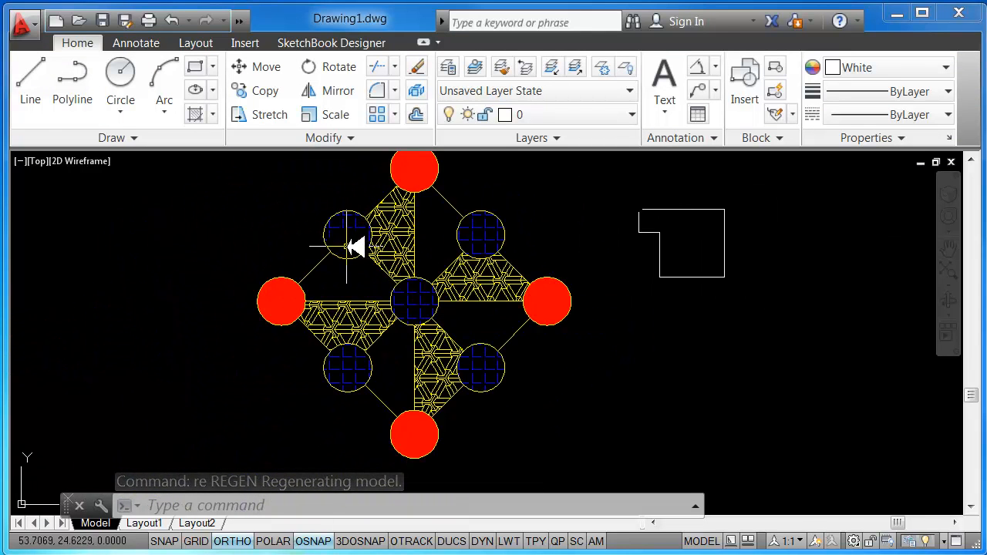
- Start a new hatch with the AR-CONC concrete pattern
type("B")
key("BackSpace")
type("h")
key("Return")
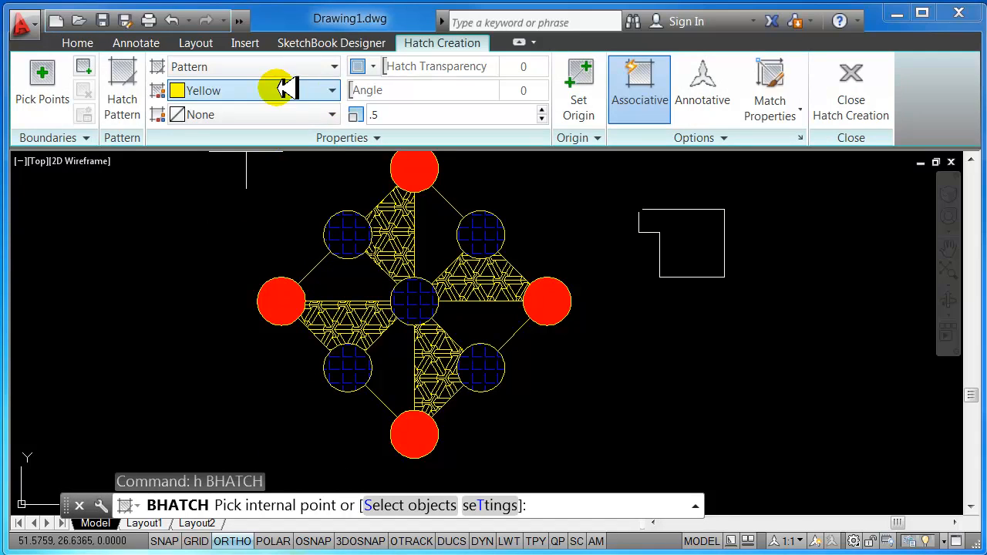
left_click(123, 108)
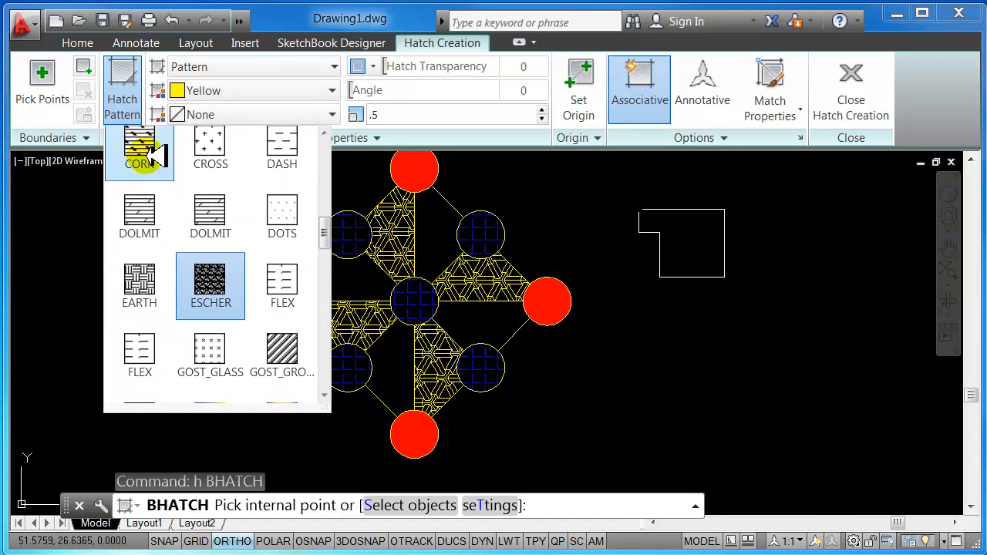
left_click_drag(330, 232, 325, 188)
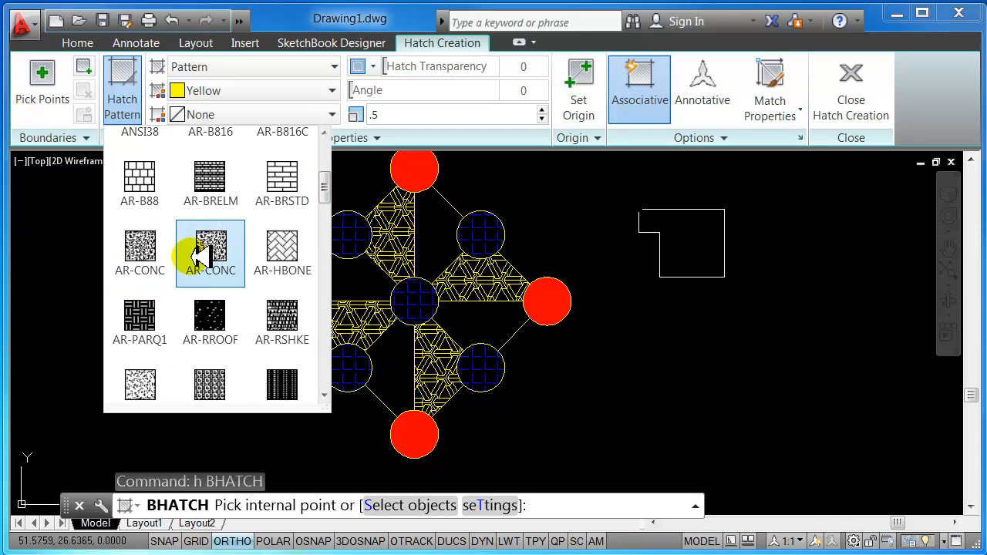
left_click(150, 242)
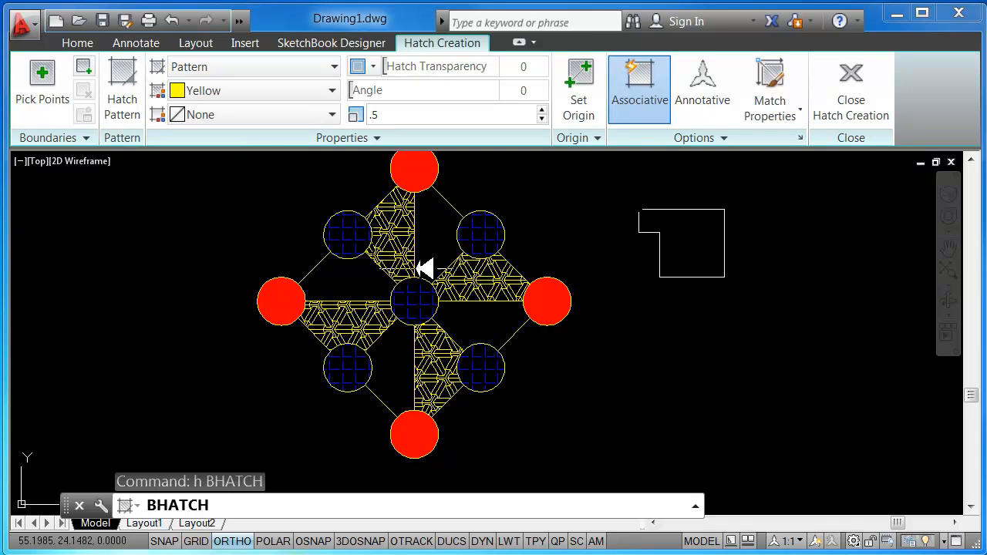
- Pick the four remaining unhatched areas between the circles around the centre for the AR-CONC hatch
left_click(431, 241)
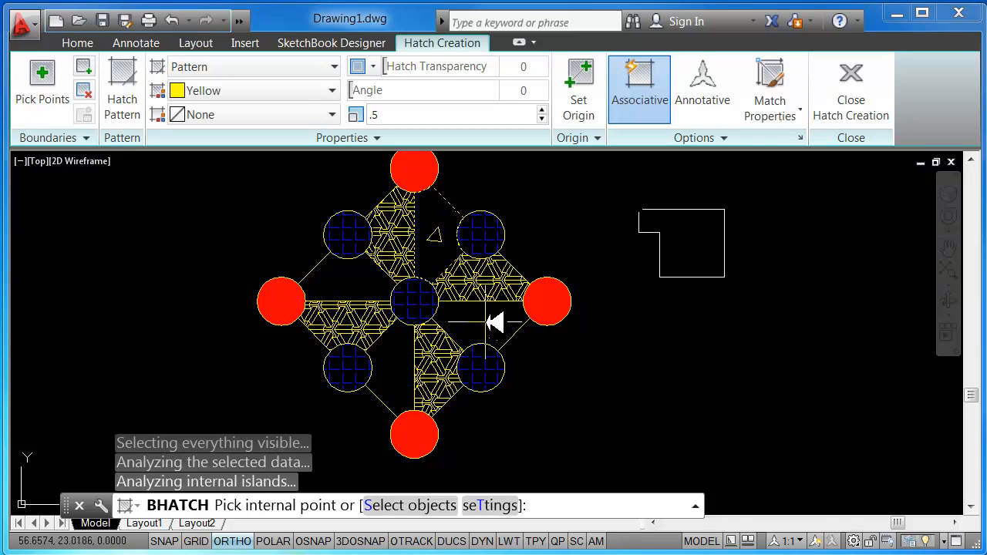
left_click(388, 356)
left_click(334, 275)
- Try a pattern scale of .0208 for the AR-CONC hatch
left_click(378, 114)
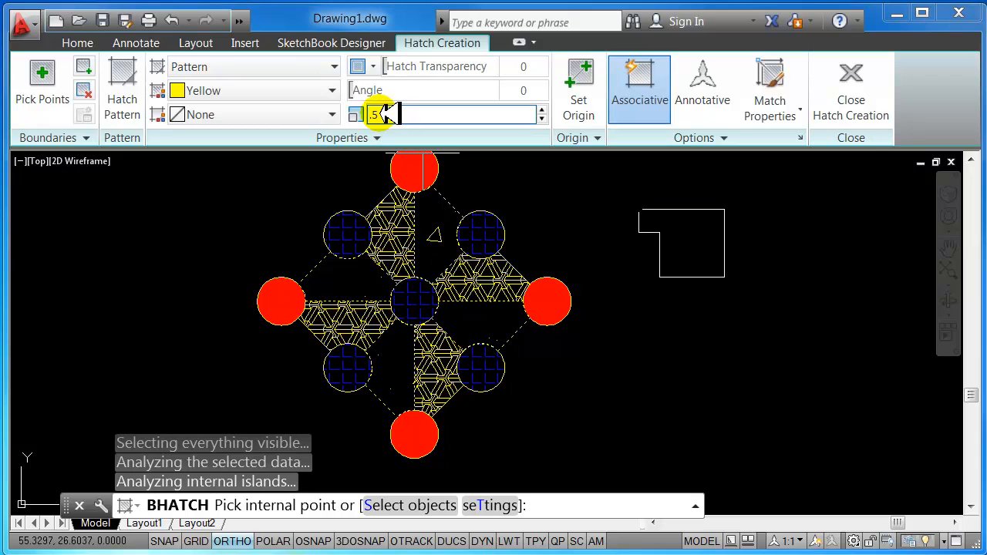
left_click_drag(380, 113, 355, 113)
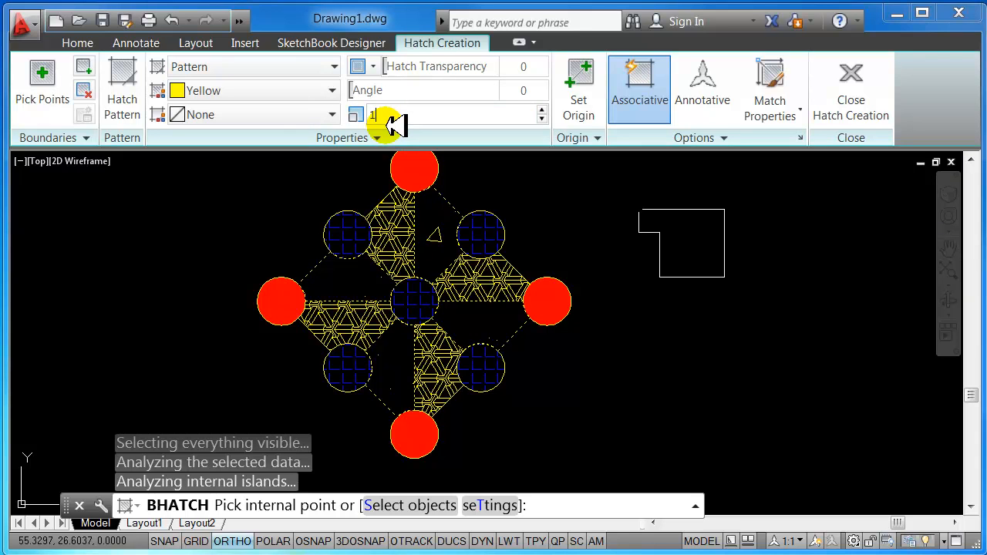
key("Return")
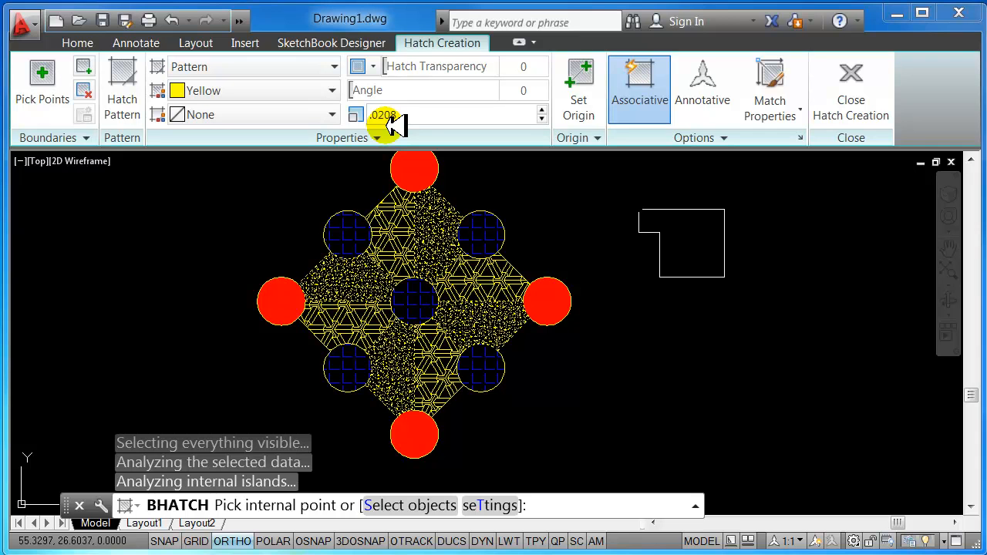
- Set the AR-CONC hatch's pattern scale to 1/24 and its colour to Green, and finish the hatch
left_click_drag(432, 113, 359, 98)
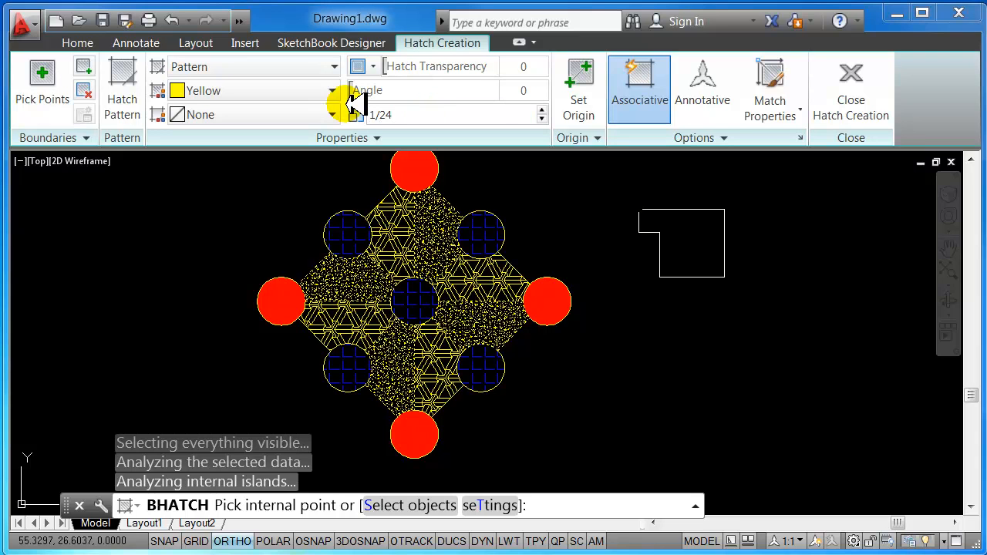
key("Return")
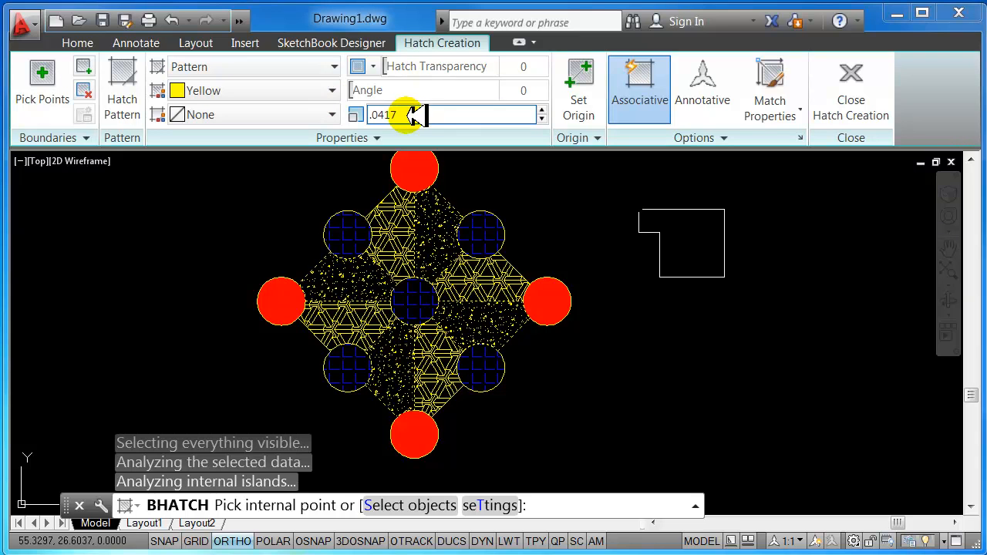
left_click(304, 89)
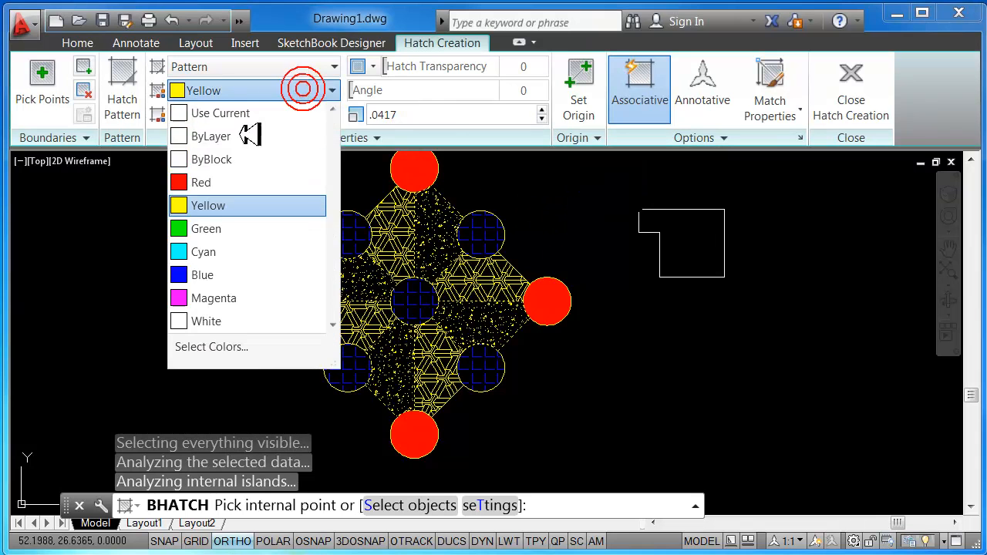
left_click(208, 229)
key("Return")
scroll(440, 231, "up", 6)
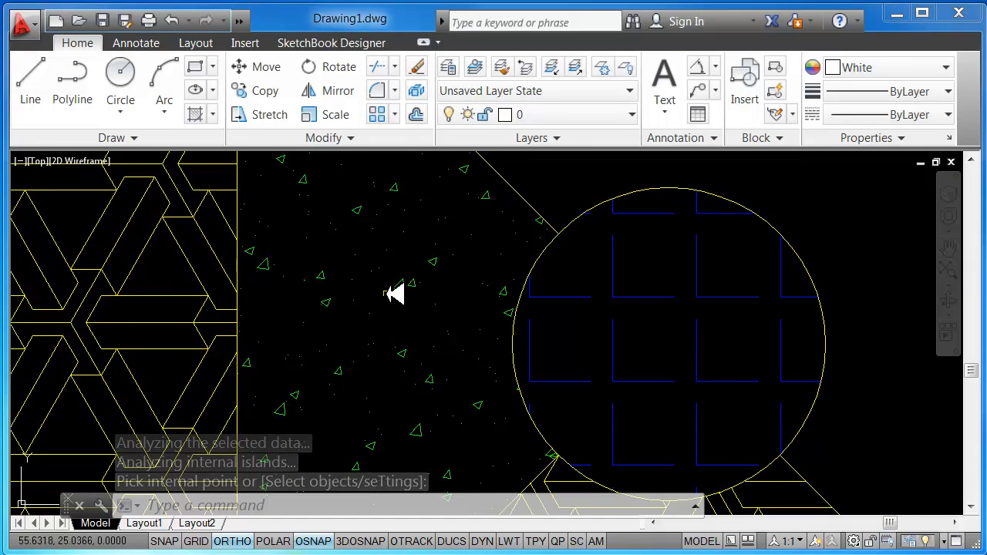
scroll(378, 290, "down", 5)
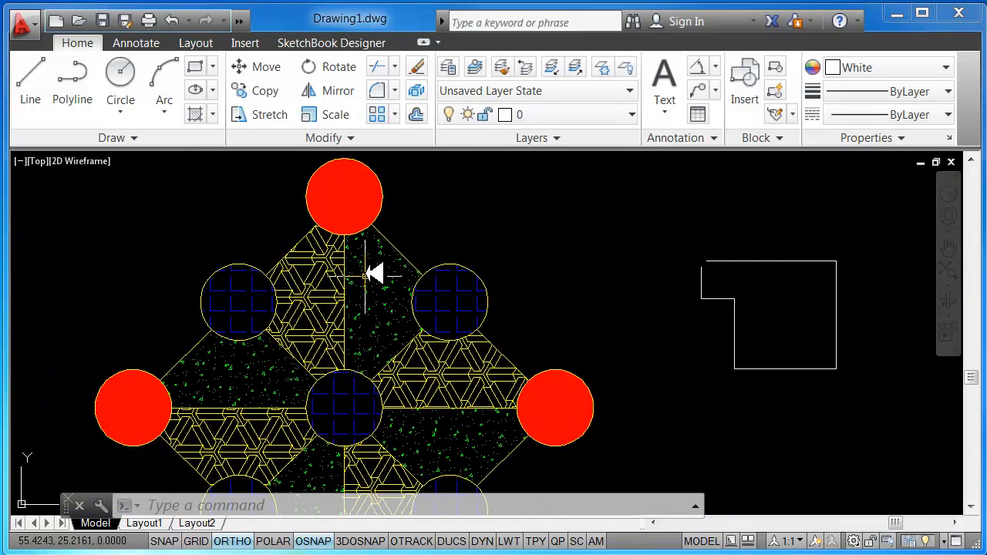
scroll(373, 284, "down", 3)
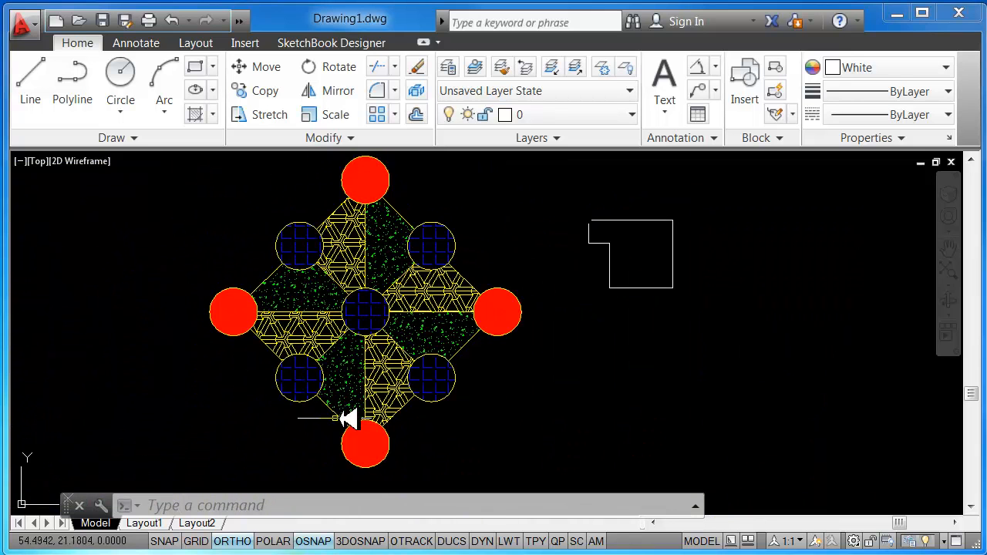